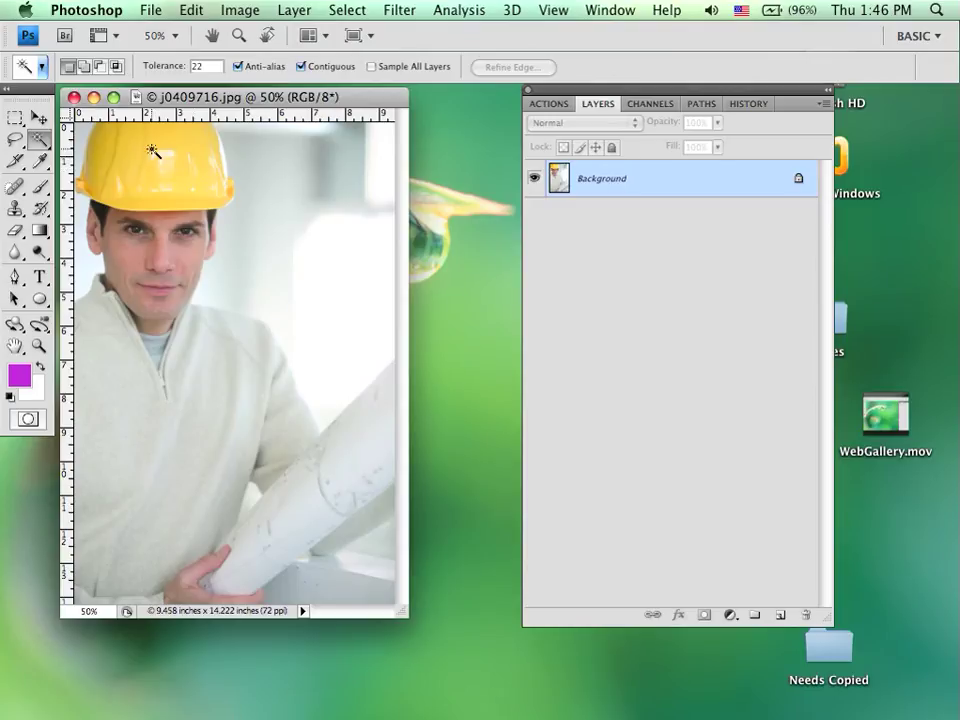
Step: Select the yellow hard hat with the Magic Wand at tolerance 22, adding the hat's darker side to the selection
left_click(152, 150)
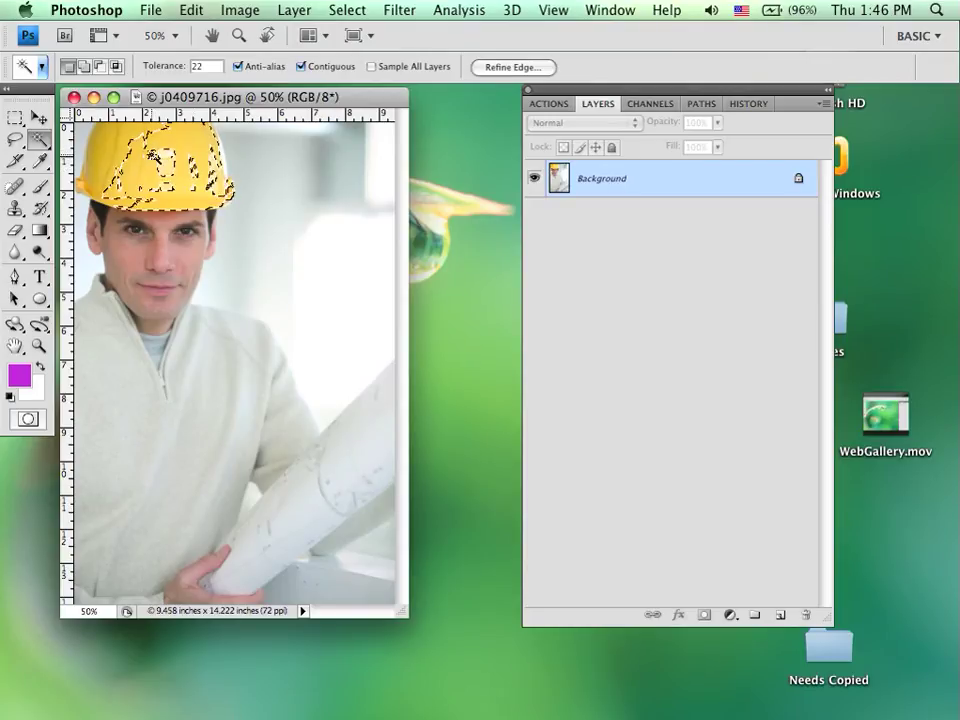
left_click(110, 140, "shift")
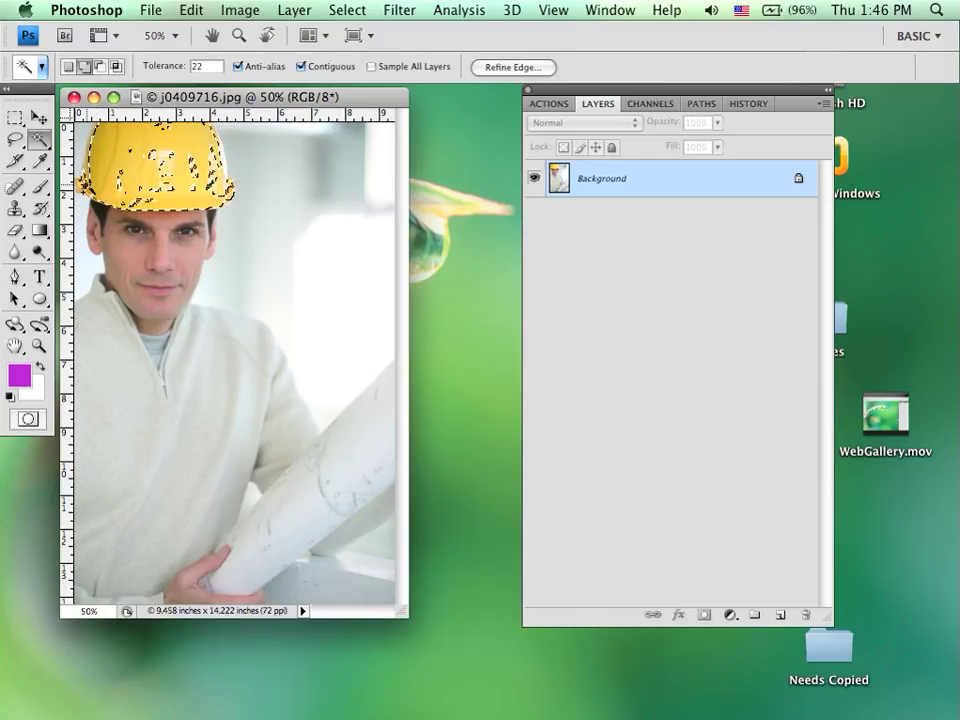
Step: Set the Magic Wand tolerance to 32 and add the hat's remaining edges and missed shades to the selection
left_click(38, 345)
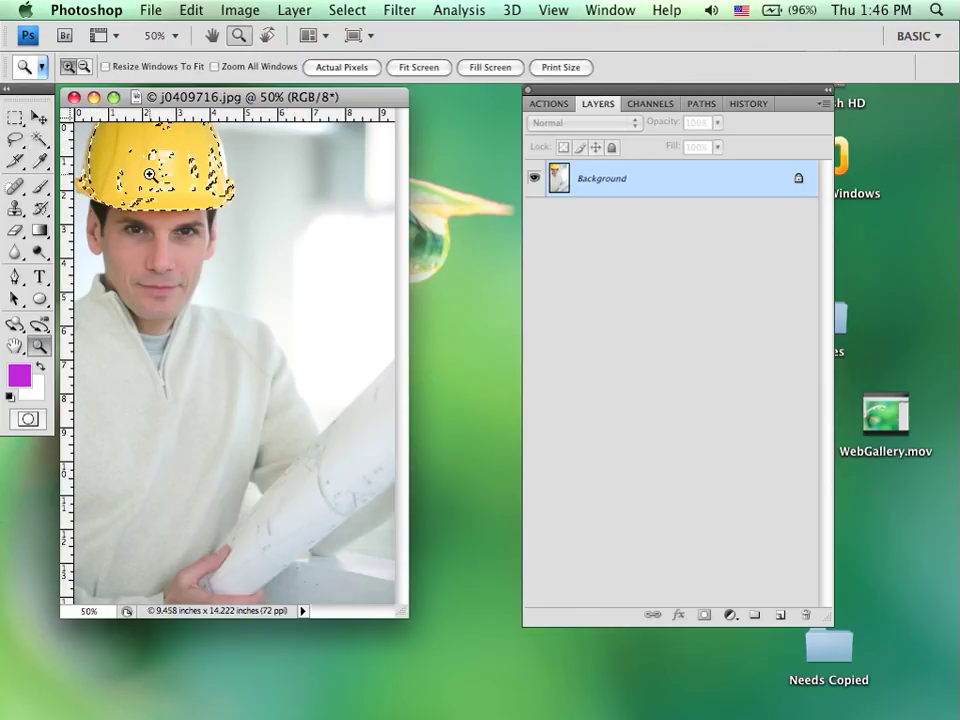
left_click(161, 188)
left_click(161, 188)
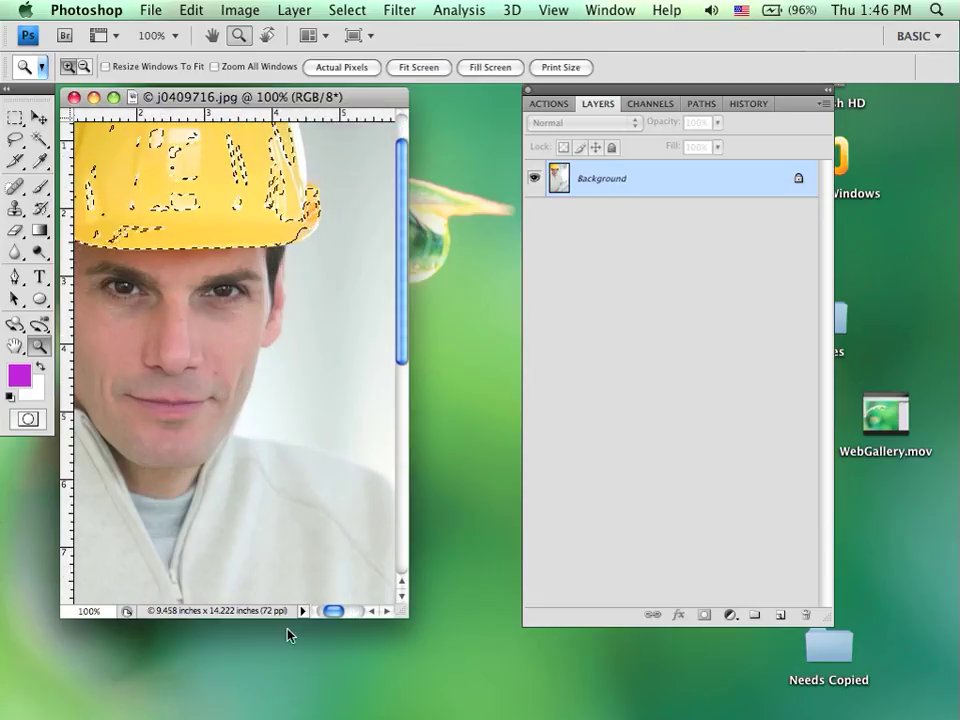
left_click_drag(333, 611, 327, 611)
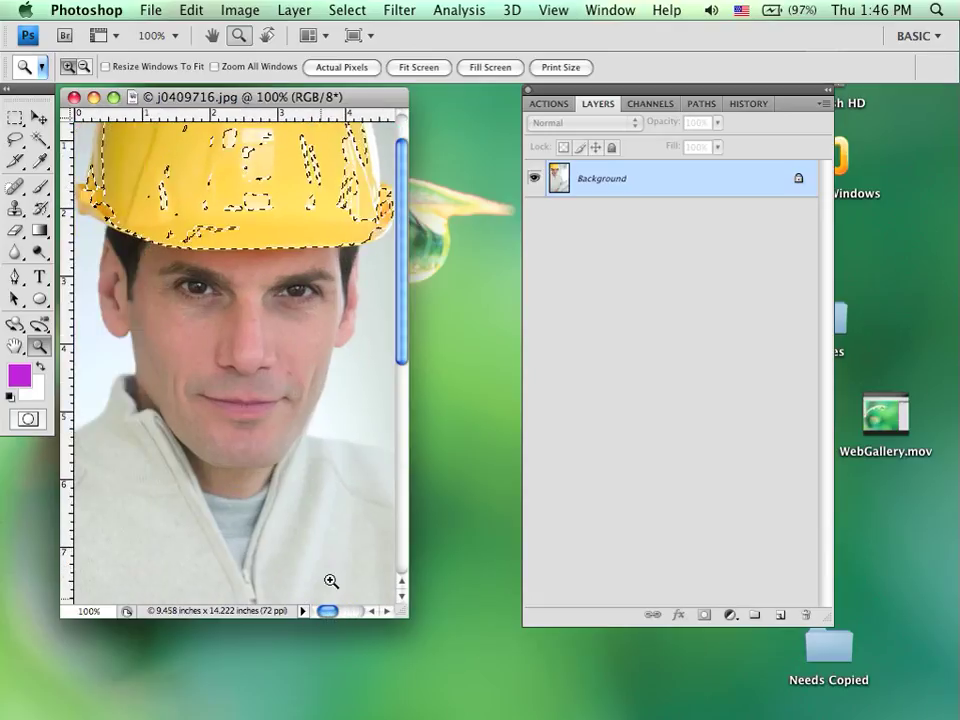
left_click_drag(400, 232, 403, 160)
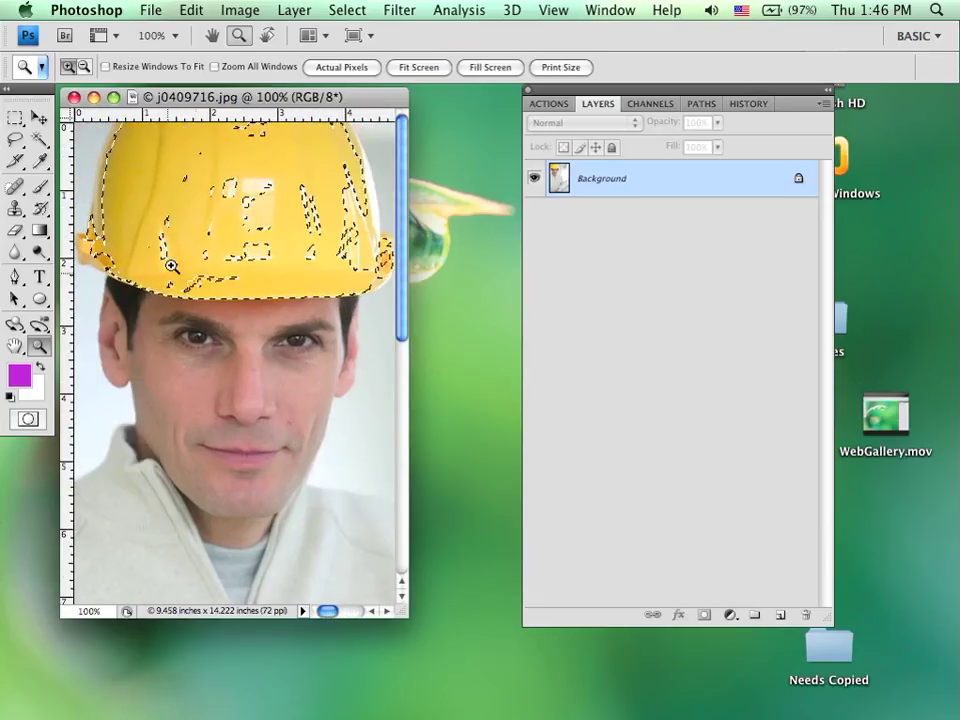
left_click(39, 139)
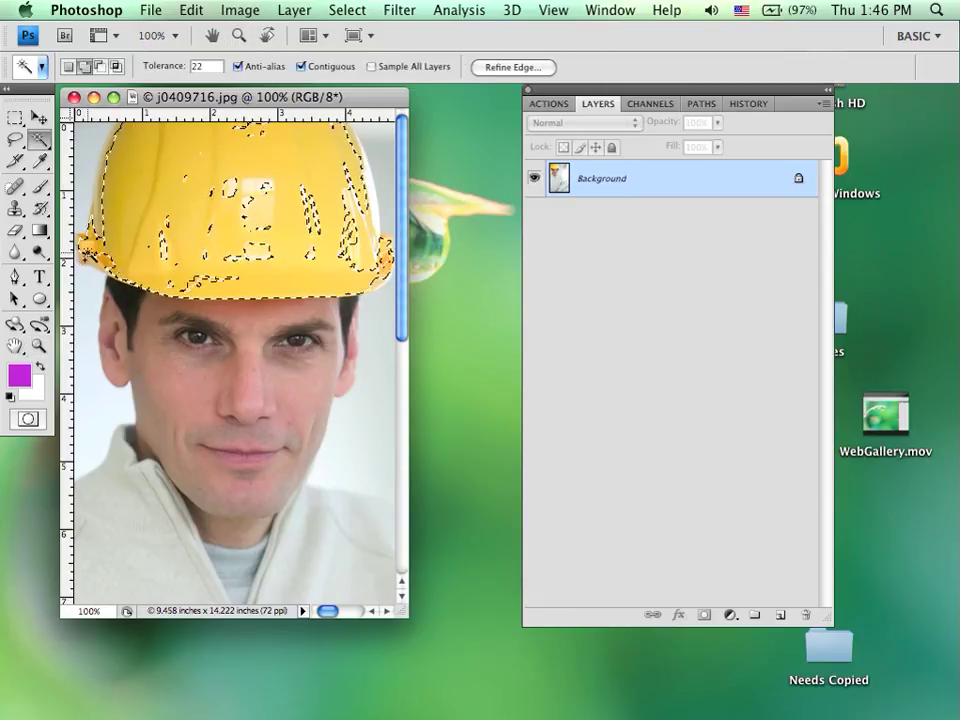
double_click(197, 66)
type("28")
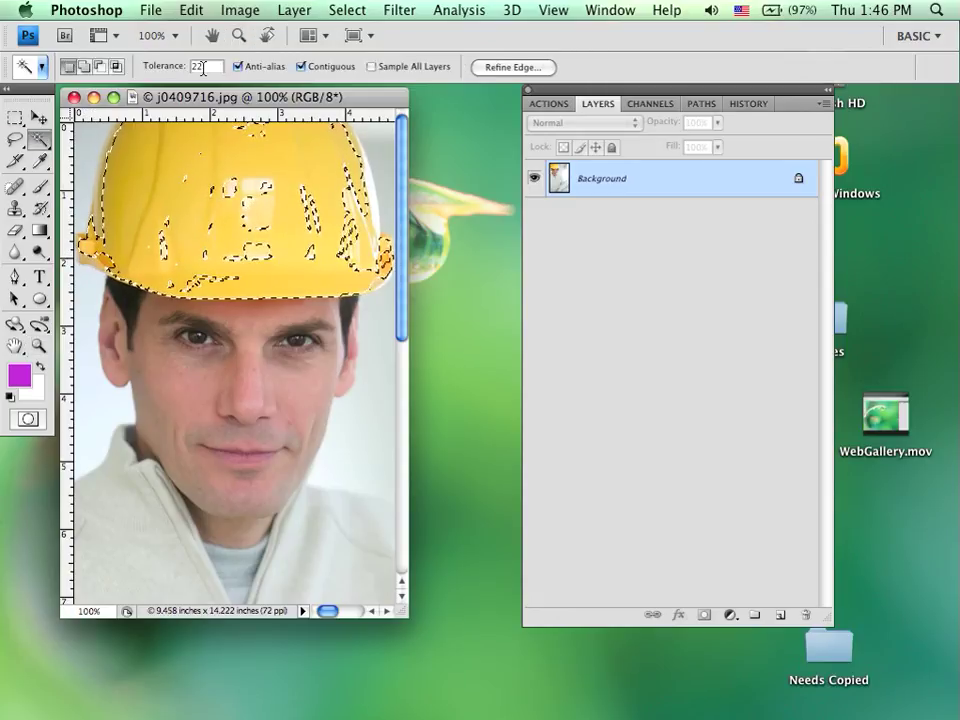
key("Escape")
type("32")
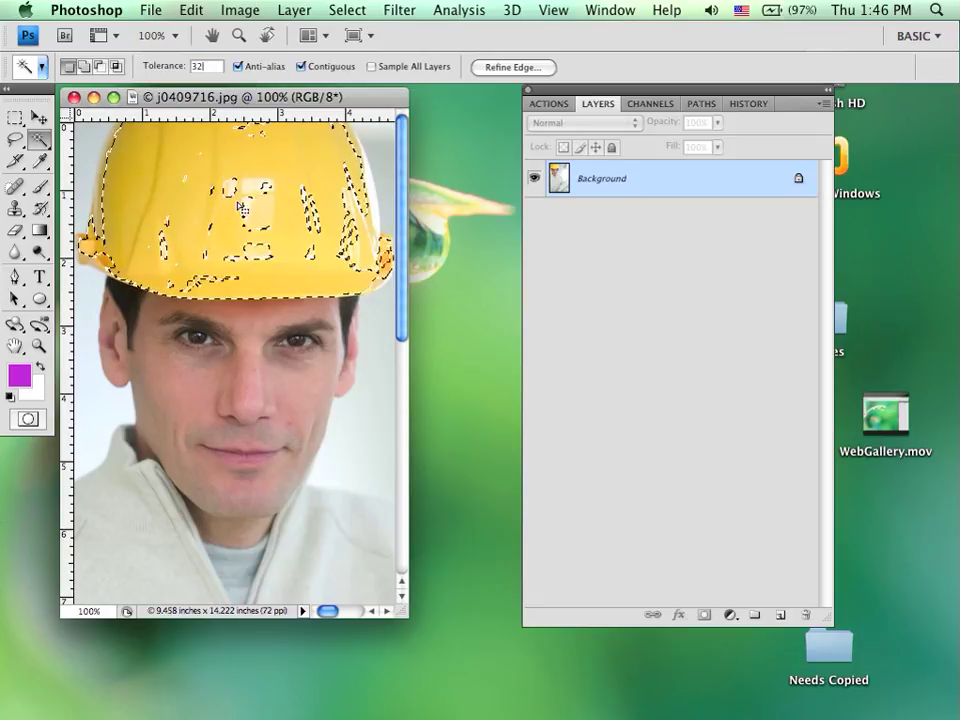
left_click(345, 216, "shift")
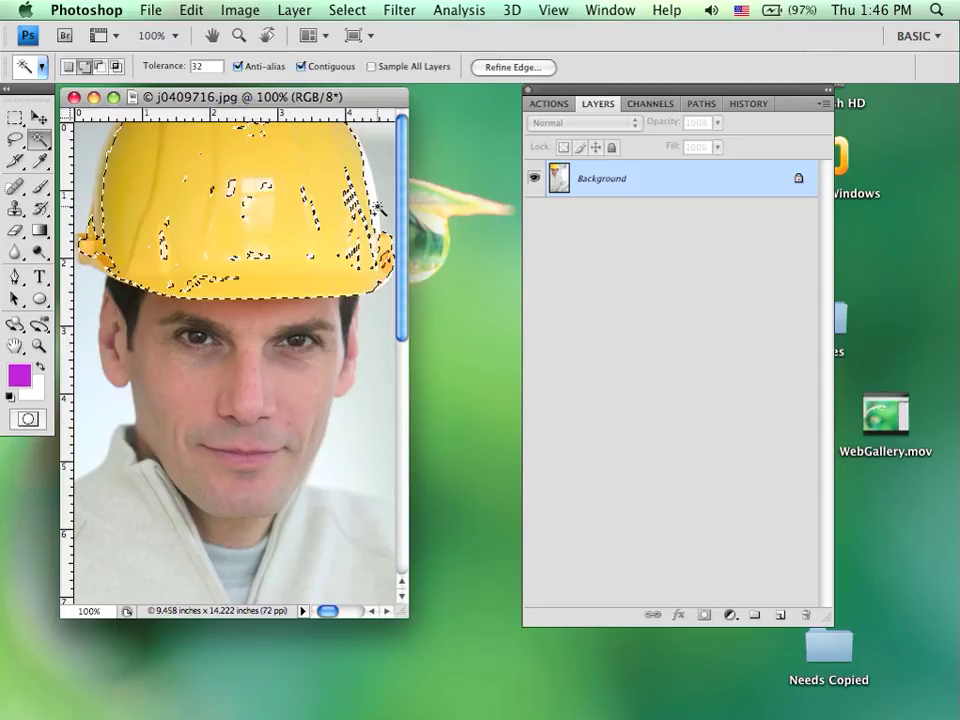
left_click(374, 199, "shift")
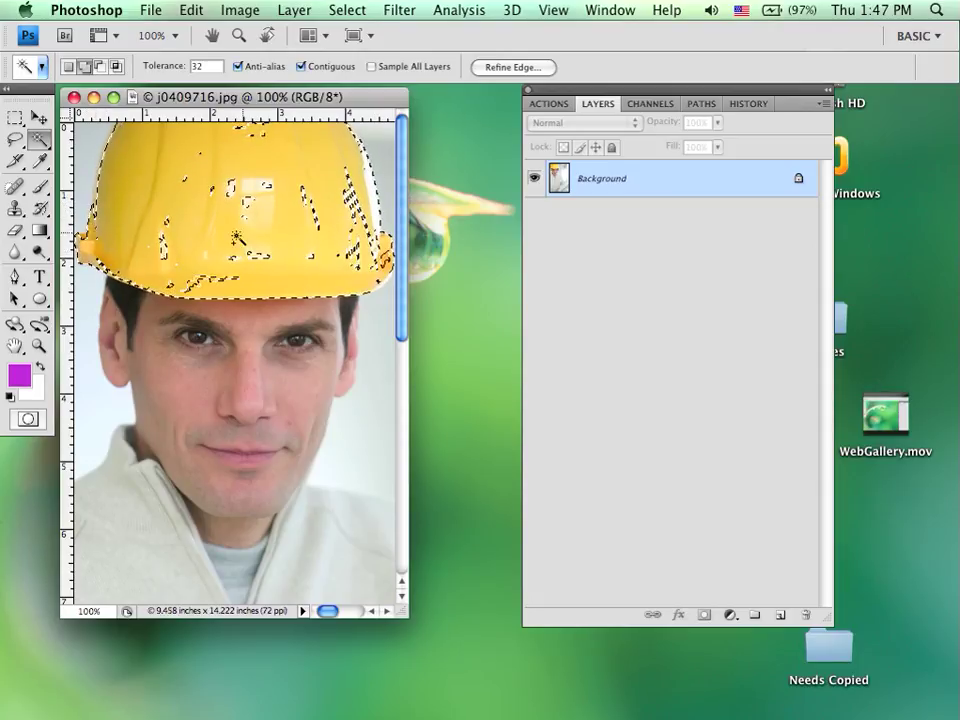
left_click(155, 195, "shift")
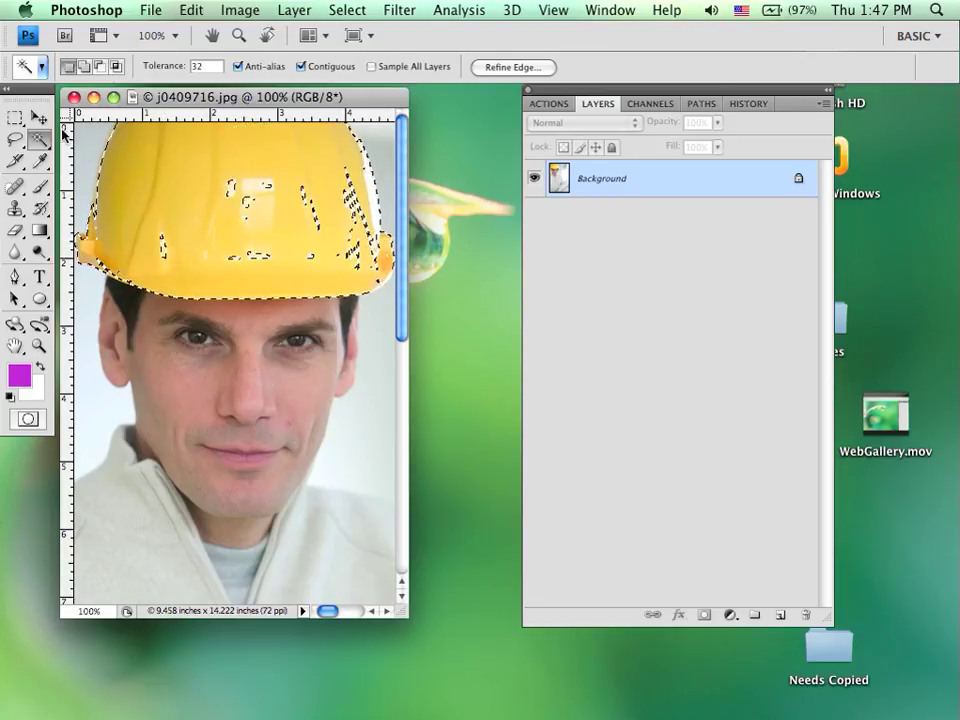
Step: Fill the unselected highlight gaps inside the hat selection and clean up its edges with the Rectangular Marquee
left_click(15, 118)
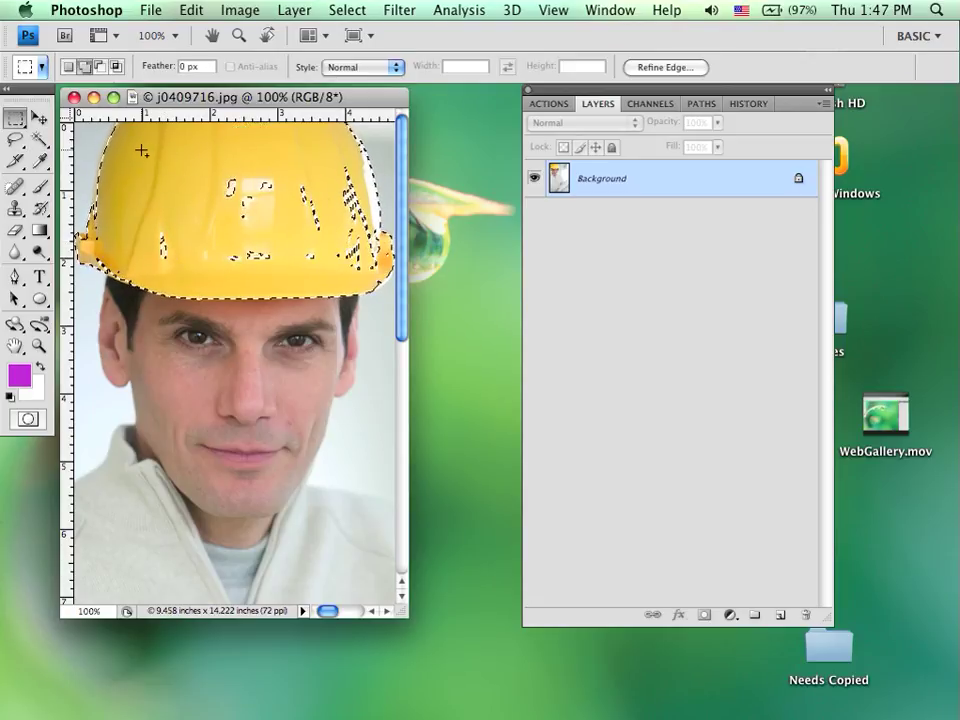
left_click_drag(130, 148, 357, 271)
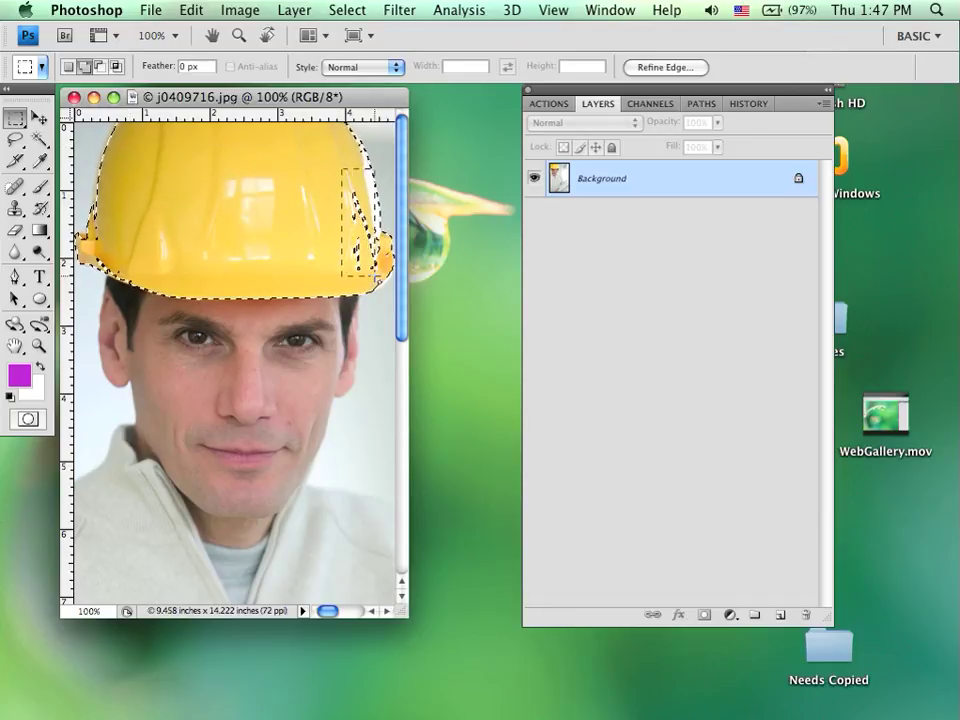
left_click_drag(372, 268, 373, 270)
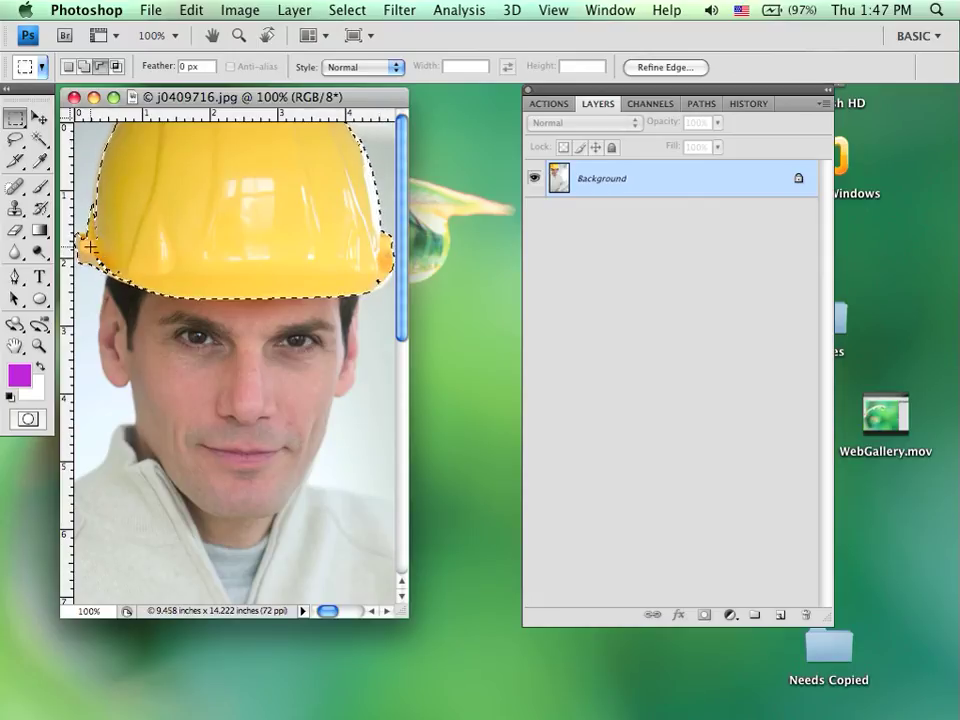
key("shift")
key("shift")
left_click_drag(370, 182, 372, 185)
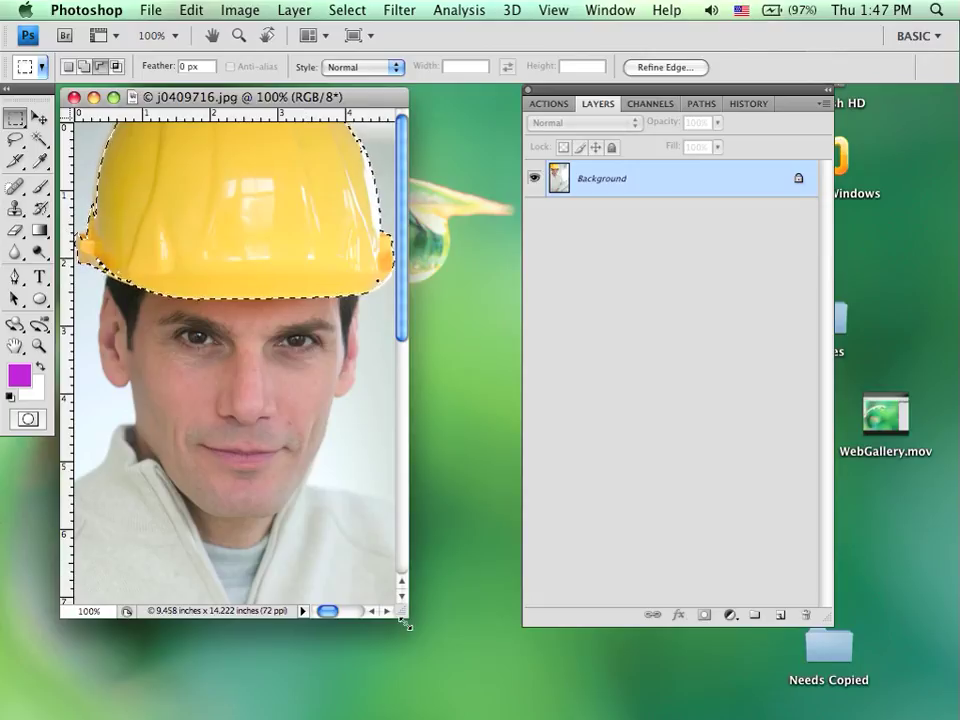
Step: Save the hat selection as a new channel named "Hat"
left_click_drag(413, 603, 462, 638)
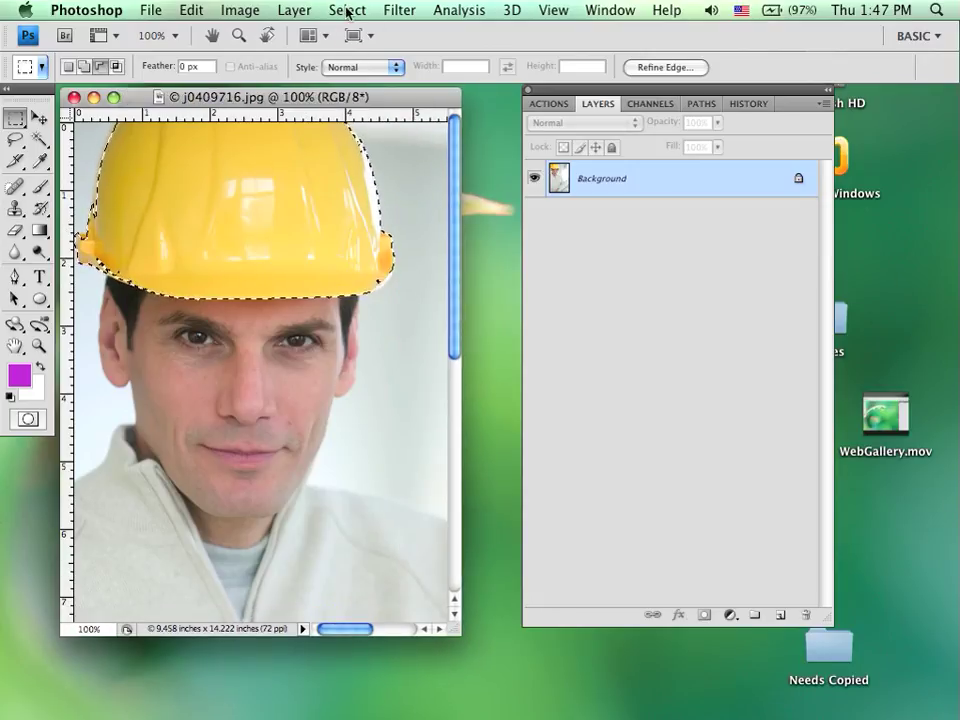
left_click(347, 12)
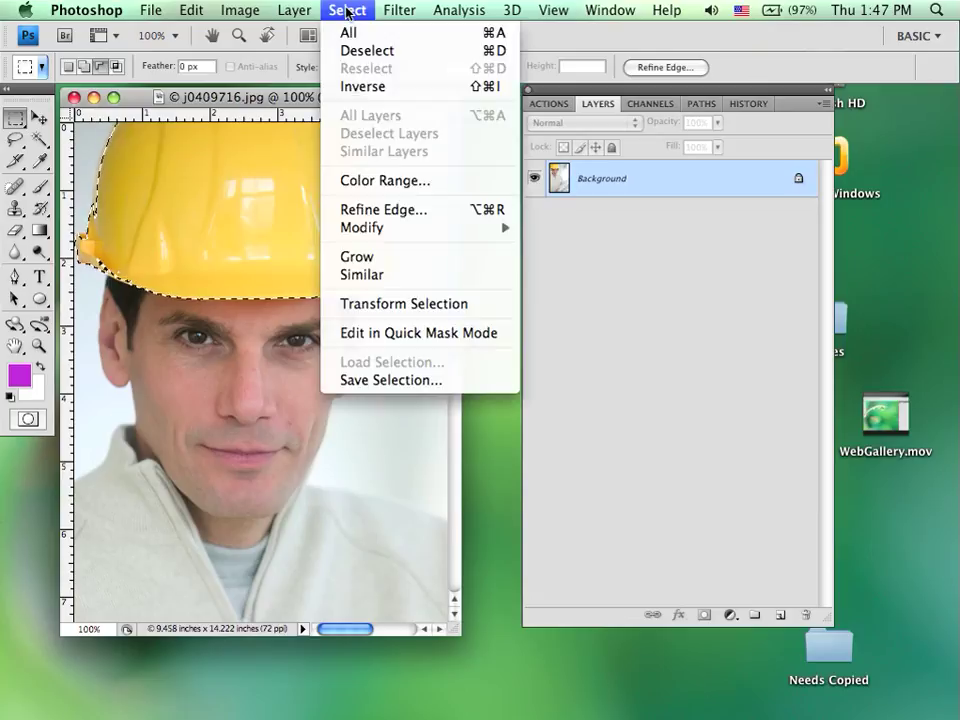
left_click(392, 376)
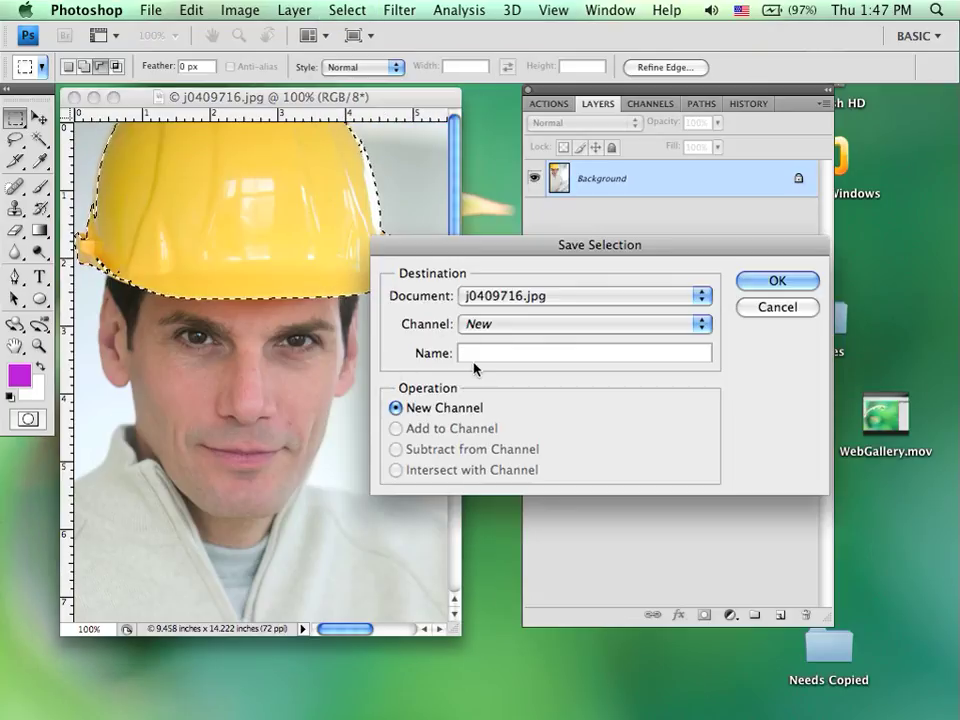
type("Hat")
left_click(779, 281)
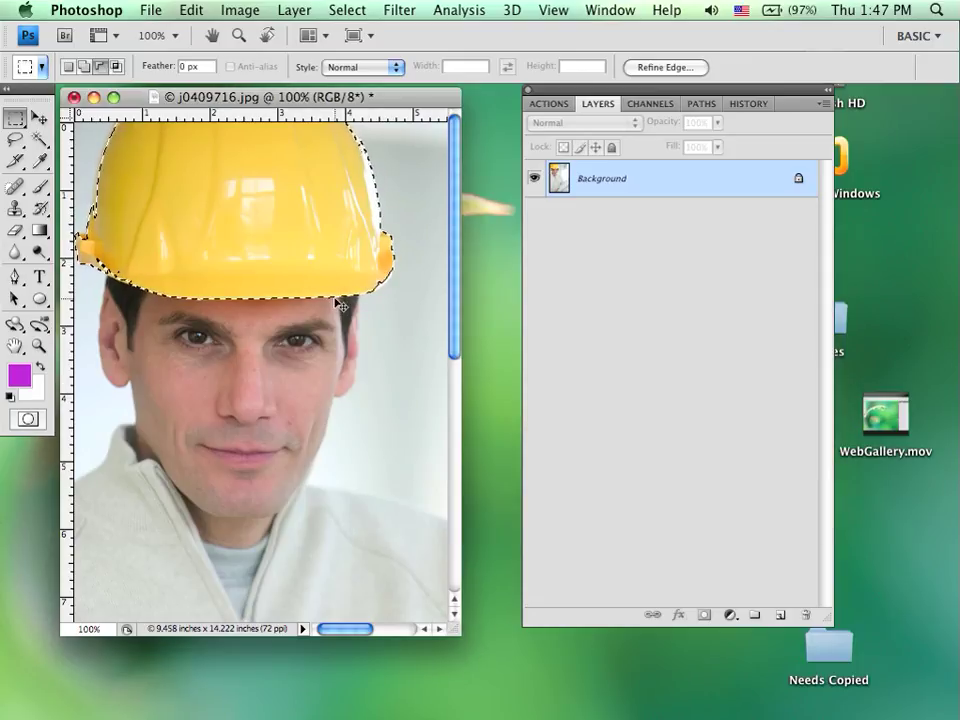
Step: Deselect the hat and reload it as a new selection from the saved Hat channel
key("super+d")
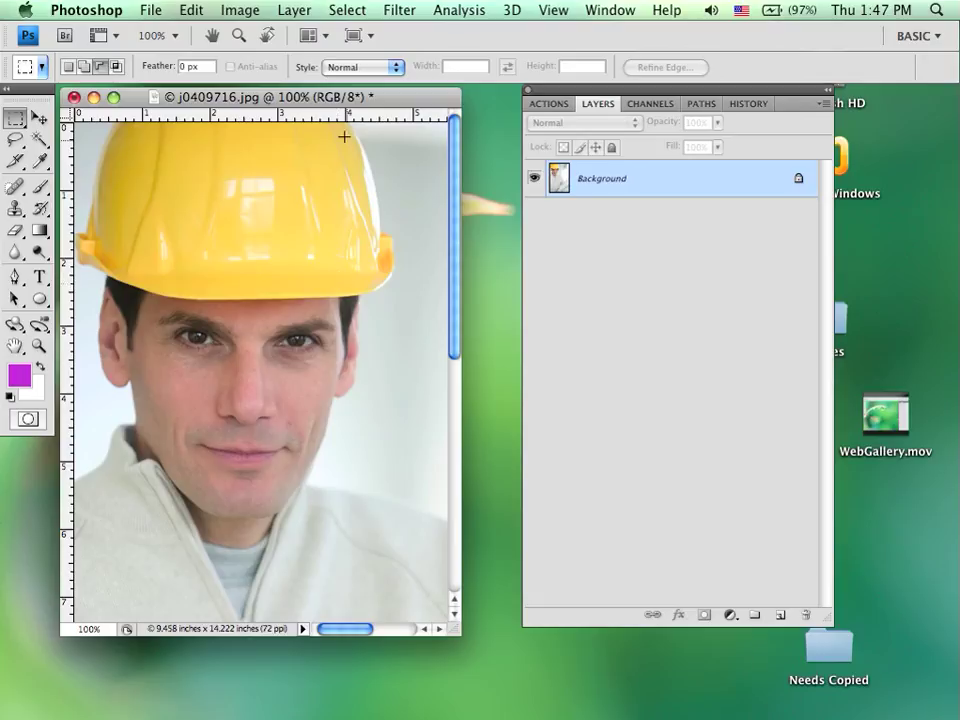
left_click(347, 10)
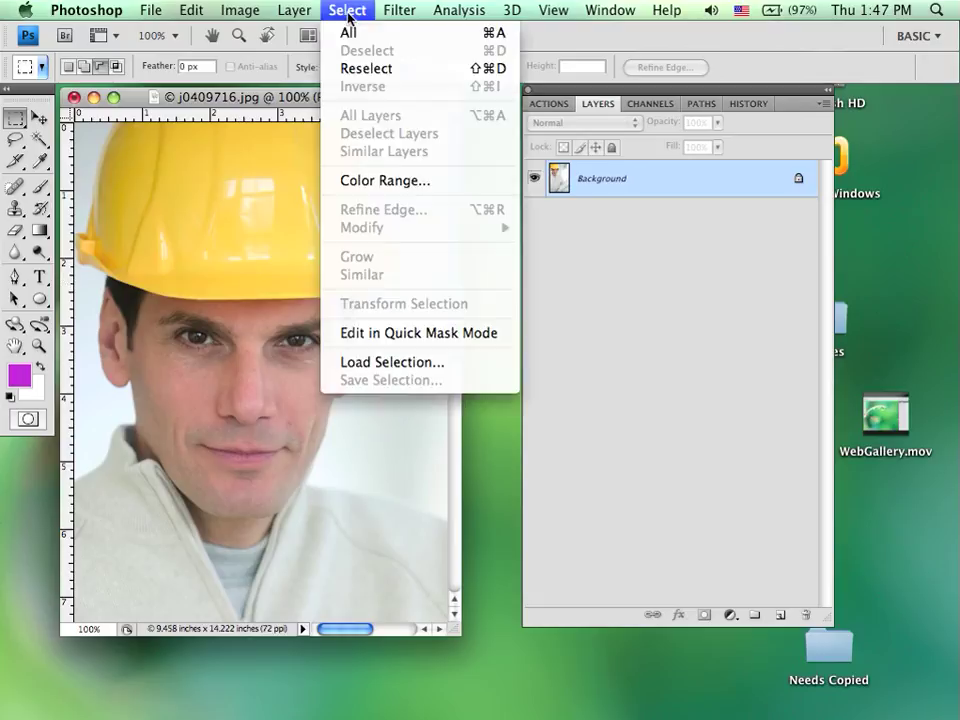
left_click(397, 364)
left_click_drag(735, 327, 458, 212)
left_click(585, 285)
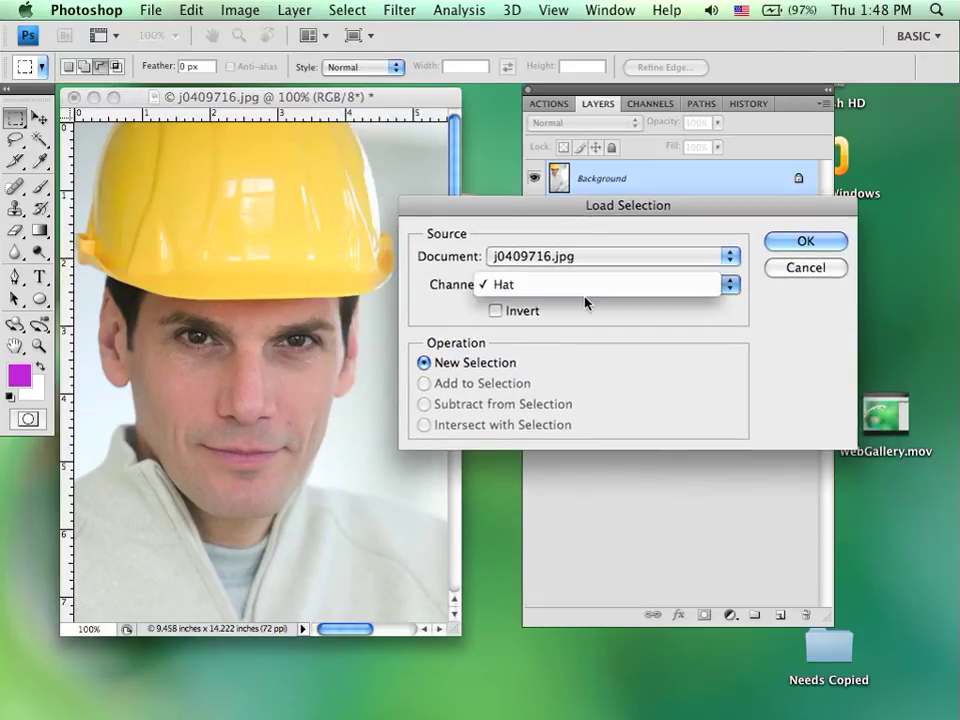
left_click(555, 284)
left_click(795, 245)
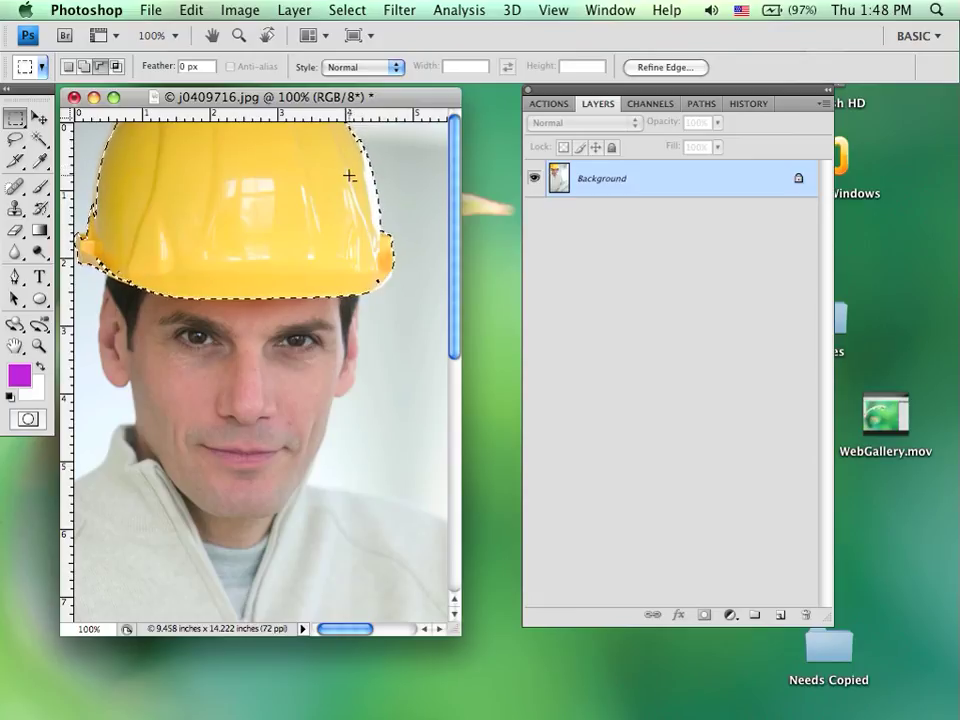
Step: Desaturate the selected hat with a Hue/Saturation adjustment layer at Saturation -100, and toggle the layer's visibility to compare
left_click(731, 616)
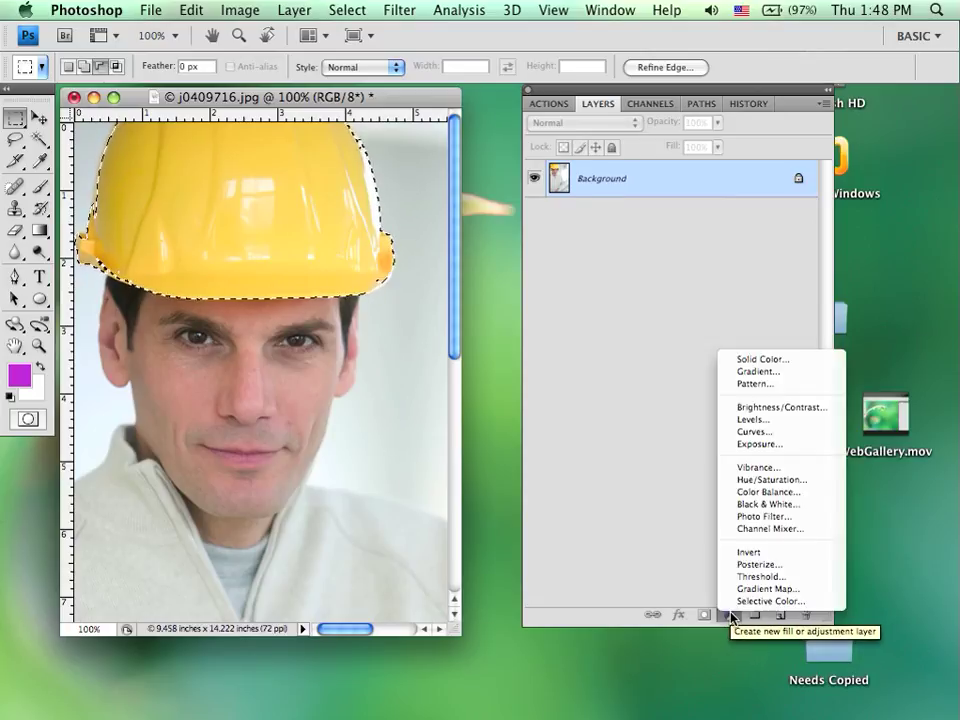
left_click(772, 484)
left_click_drag(808, 222, 630, 106)
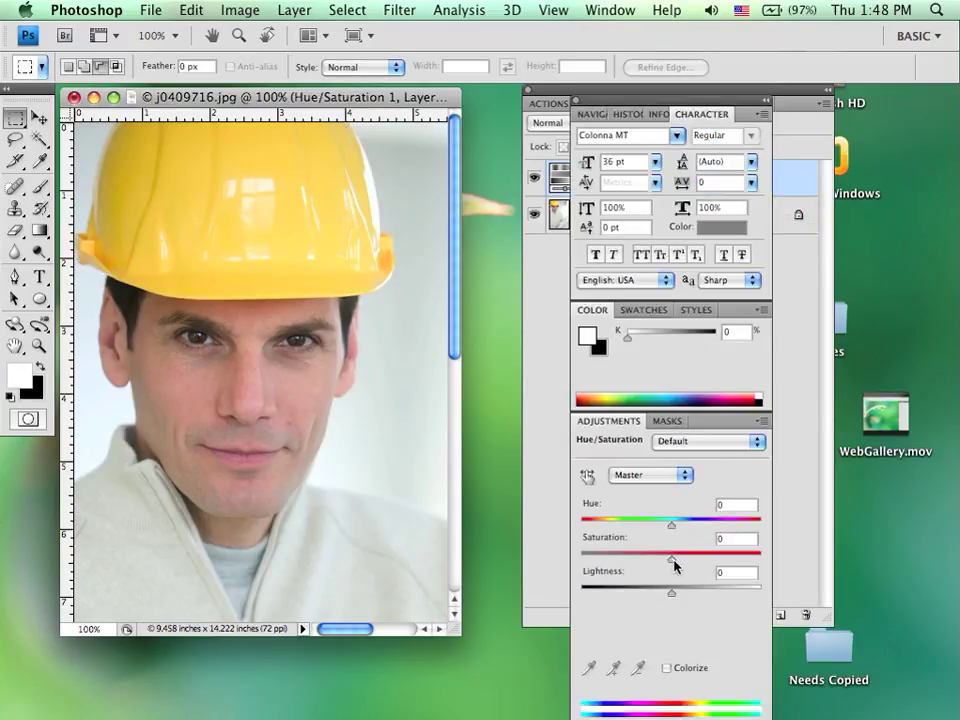
left_click_drag(673, 560, 579, 553)
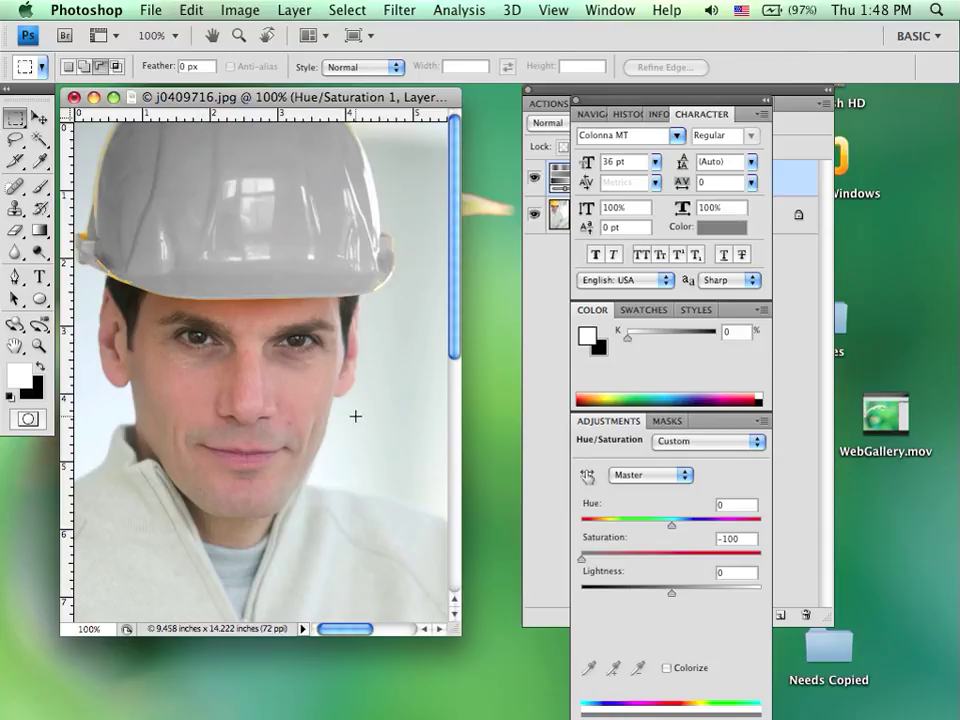
left_click(576, 100)
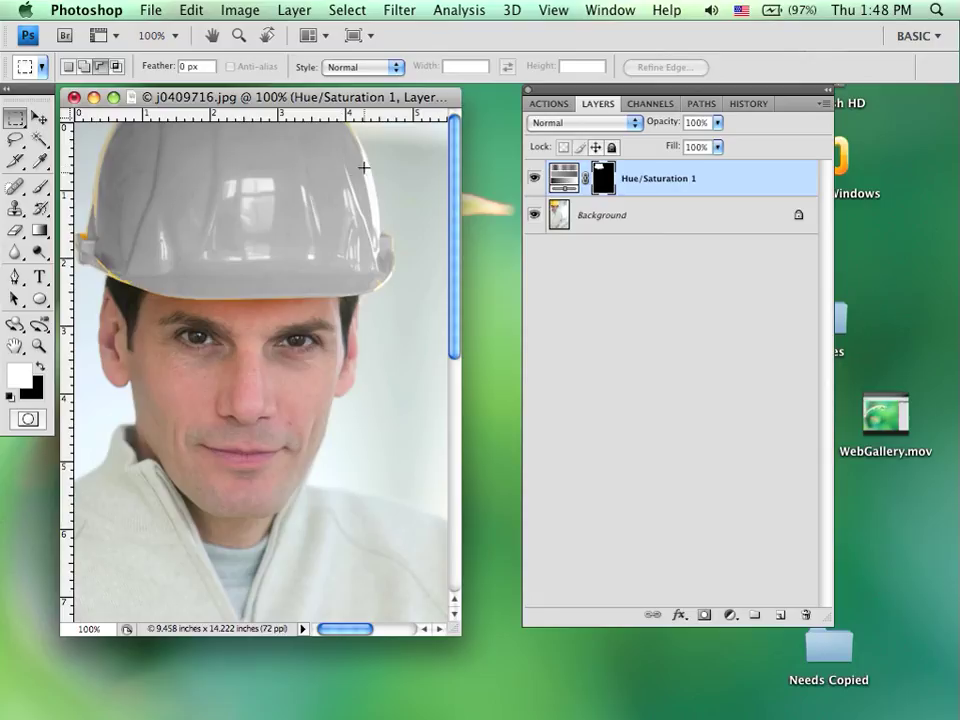
left_click(534, 180)
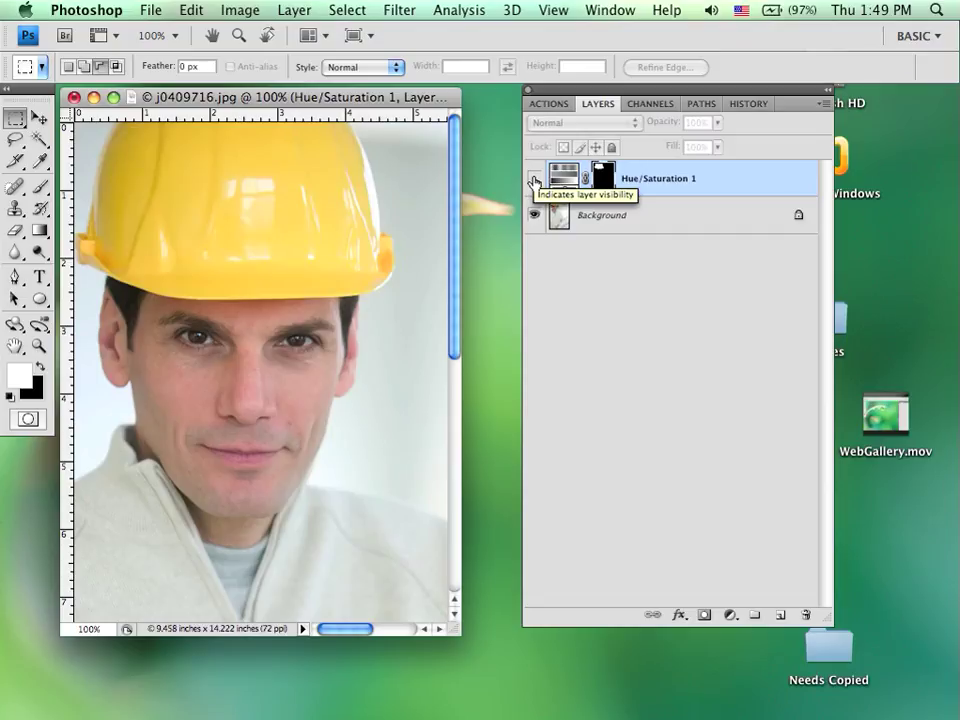
left_click(534, 180)
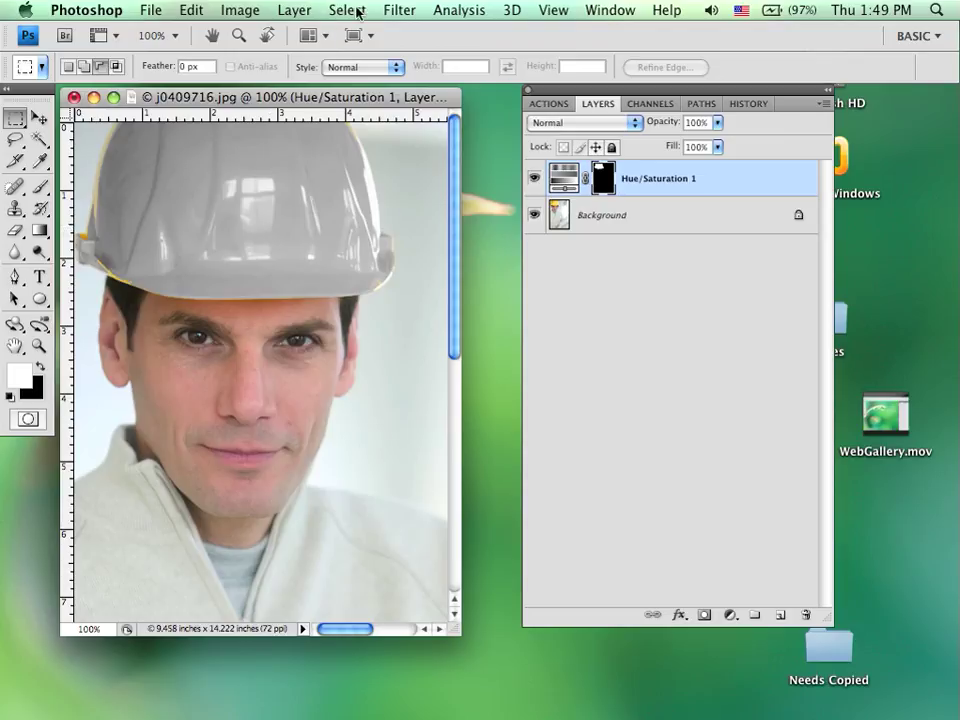
Step: Add a new empty layer above the Hue/Saturation layer and set its blending mode to Color
left_click(780, 616)
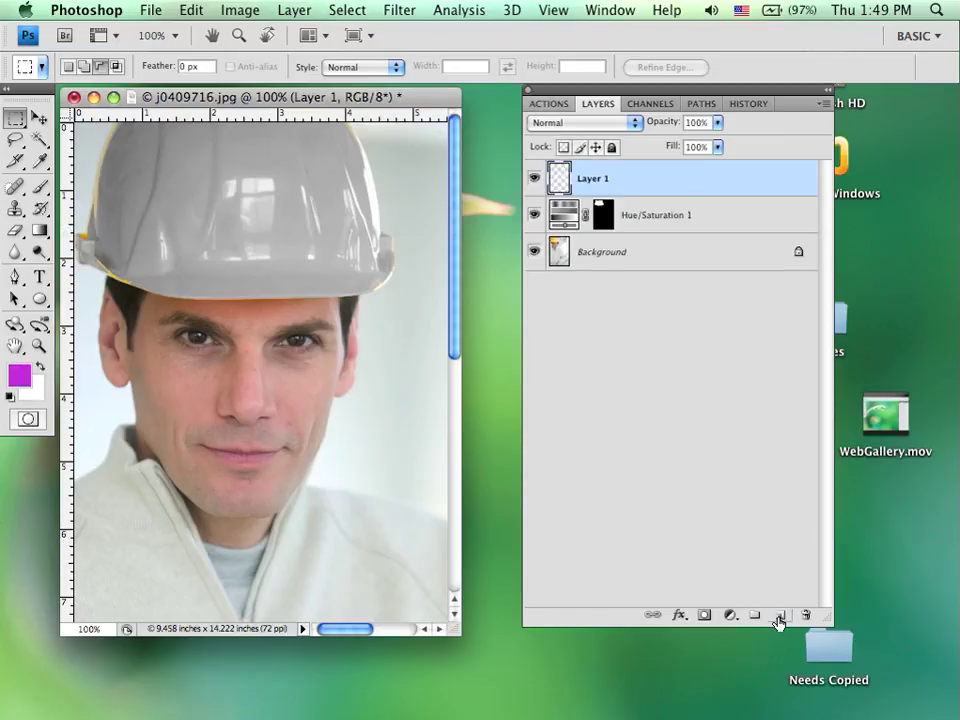
left_click(595, 129)
left_click(585, 463)
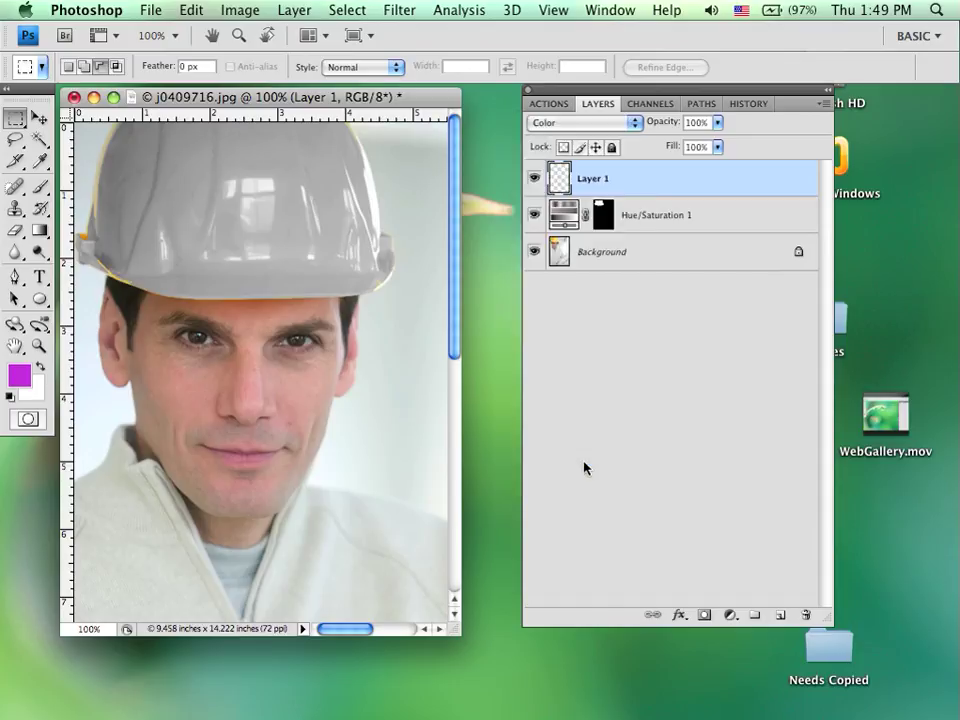
Step: Load the saved Hat channel as a new selection with the new Color-mode layer active
left_click(347, 11)
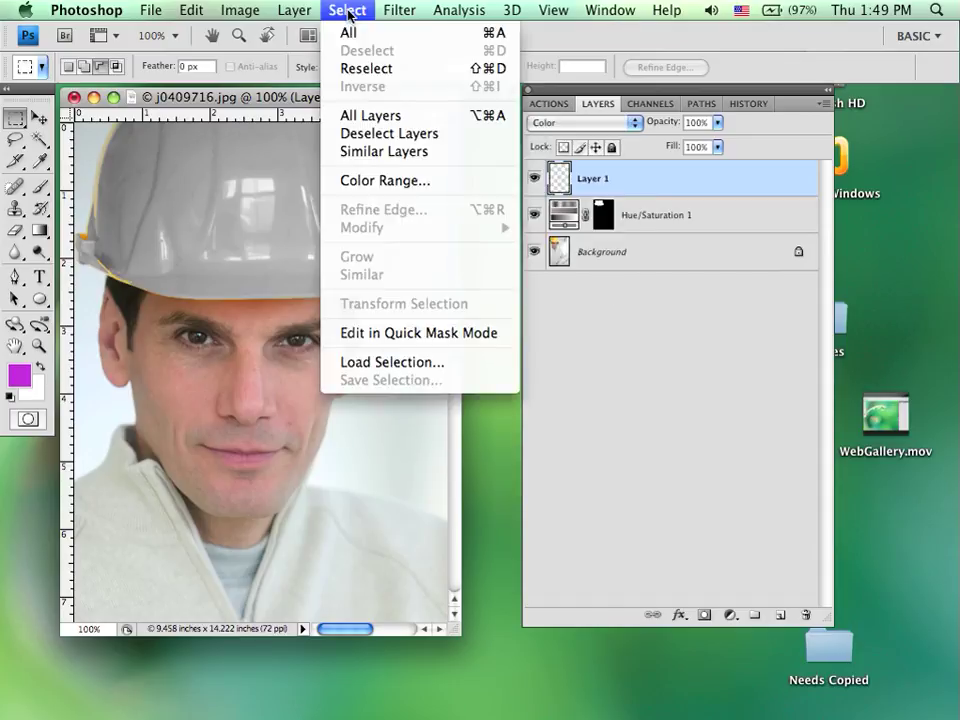
left_click(412, 366)
left_click(536, 286)
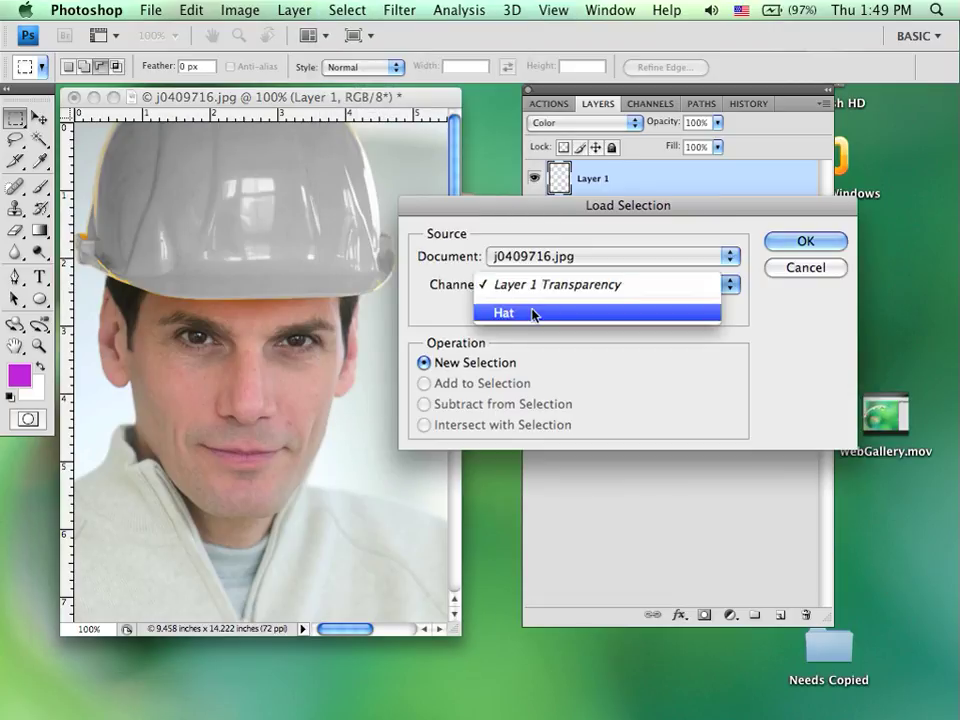
left_click(536, 314)
left_click(786, 241)
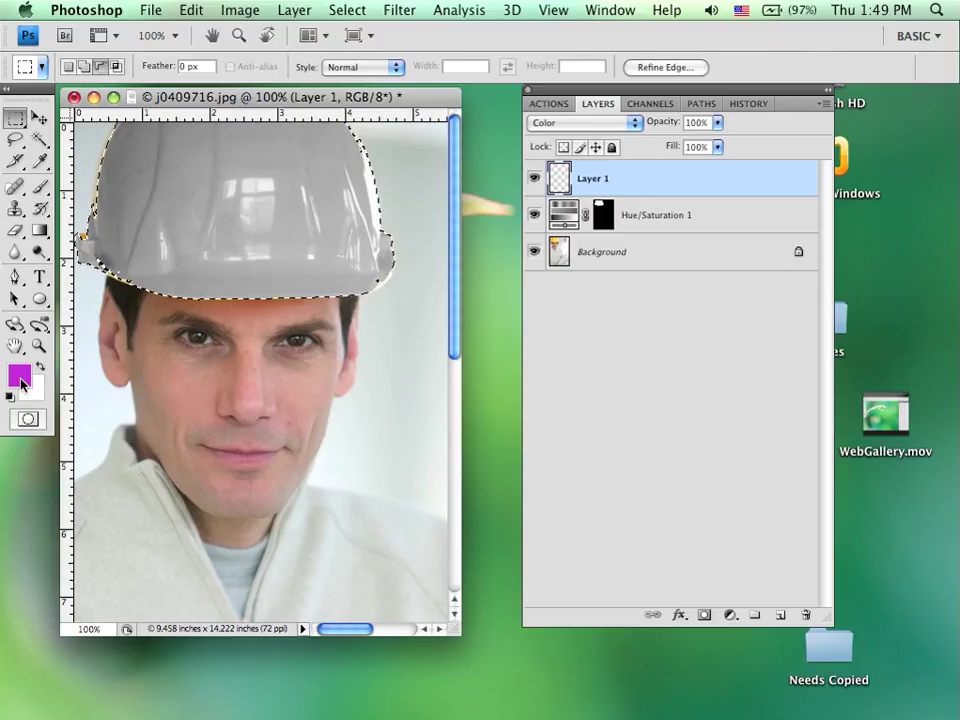
Step: Paint the whole selected hat with the purple foreground color on Layer 1, using the Brush at size 125 and 100% opacity
left_click(40, 187)
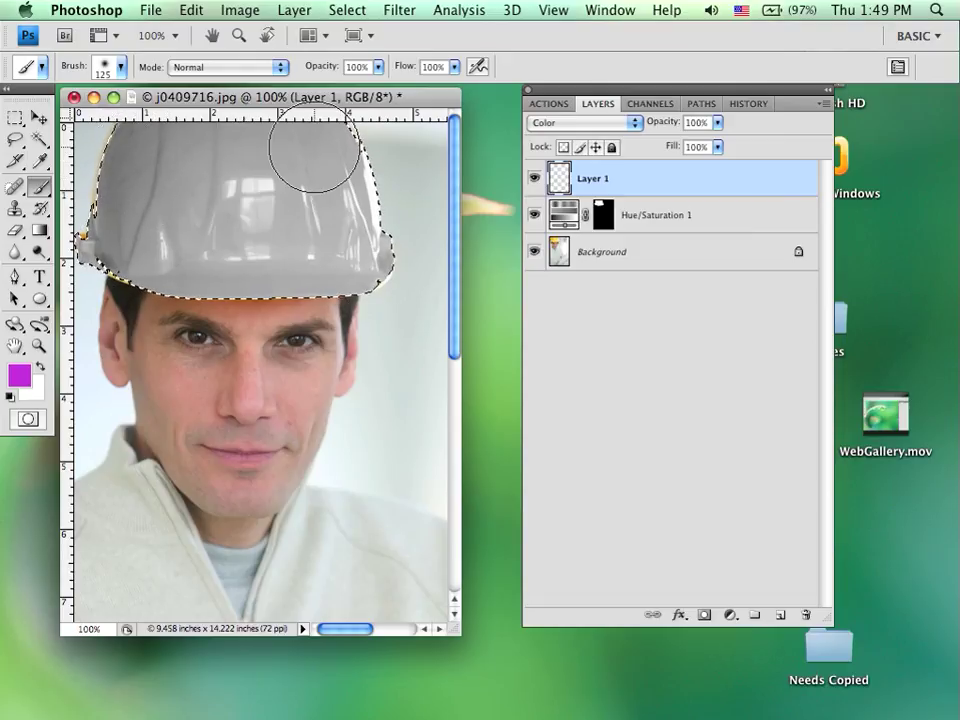
mouse_move(334, 167)
left_mouse_down()
mouse_move(236, 154)
mouse_move(319, 163)
mouse_move(217, 231)
mouse_move(388, 274)
mouse_move(64, 253)
mouse_move(204, 133)
mouse_move(418, 151)
left_mouse_up()
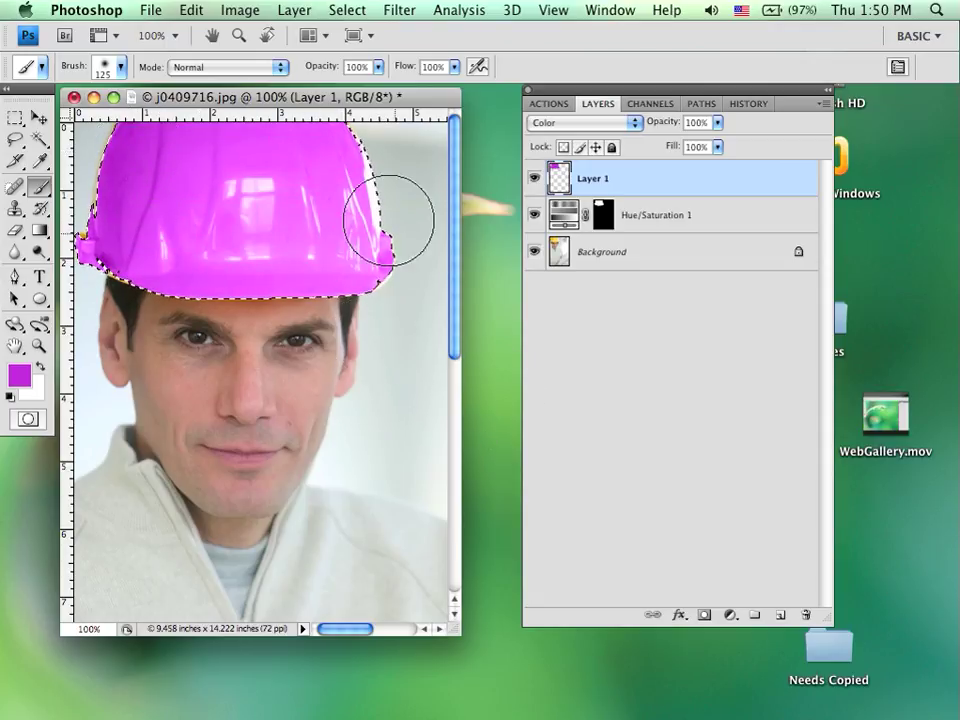
left_click(40, 117)
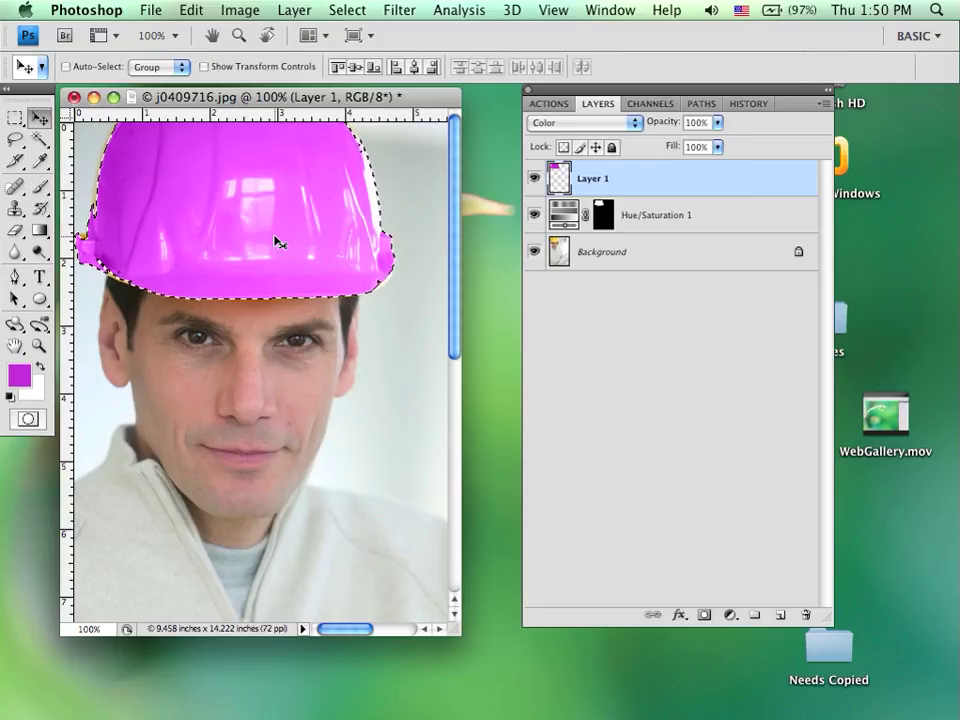
Step: Switch Layer 1's blending mode to Normal to compare the paint, and return it to Color
left_click(565, 122)
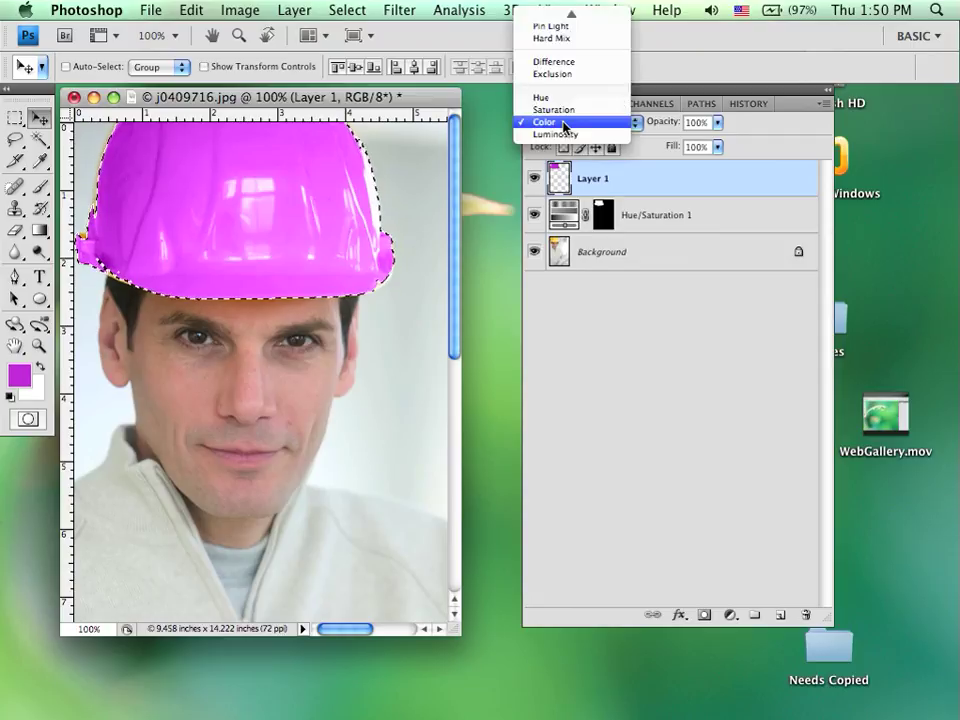
mouse_move(562, 12)
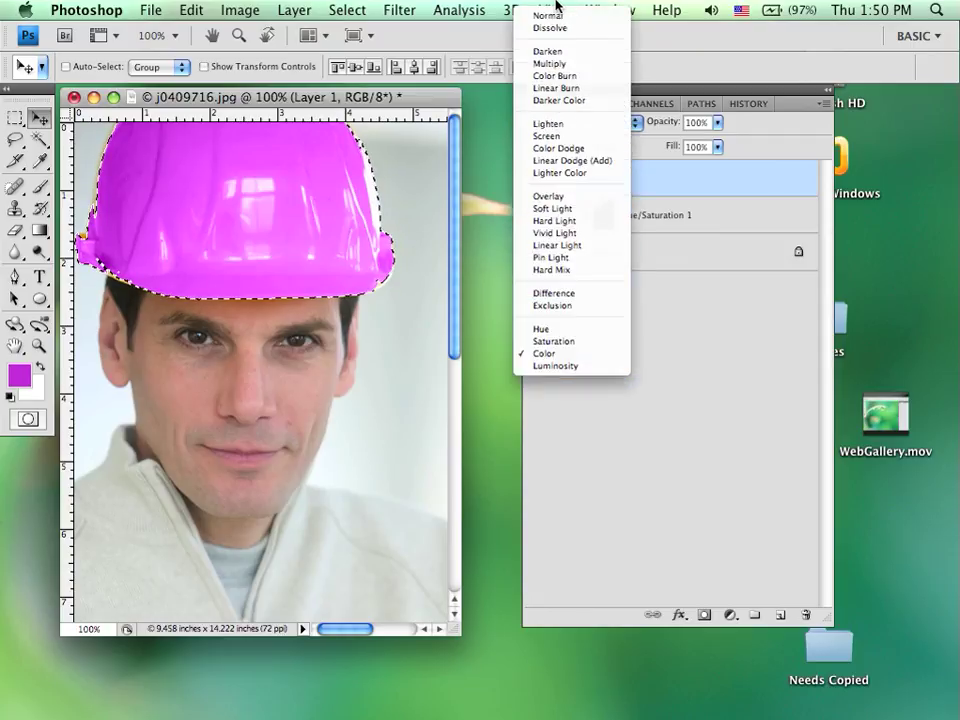
left_click(556, 16)
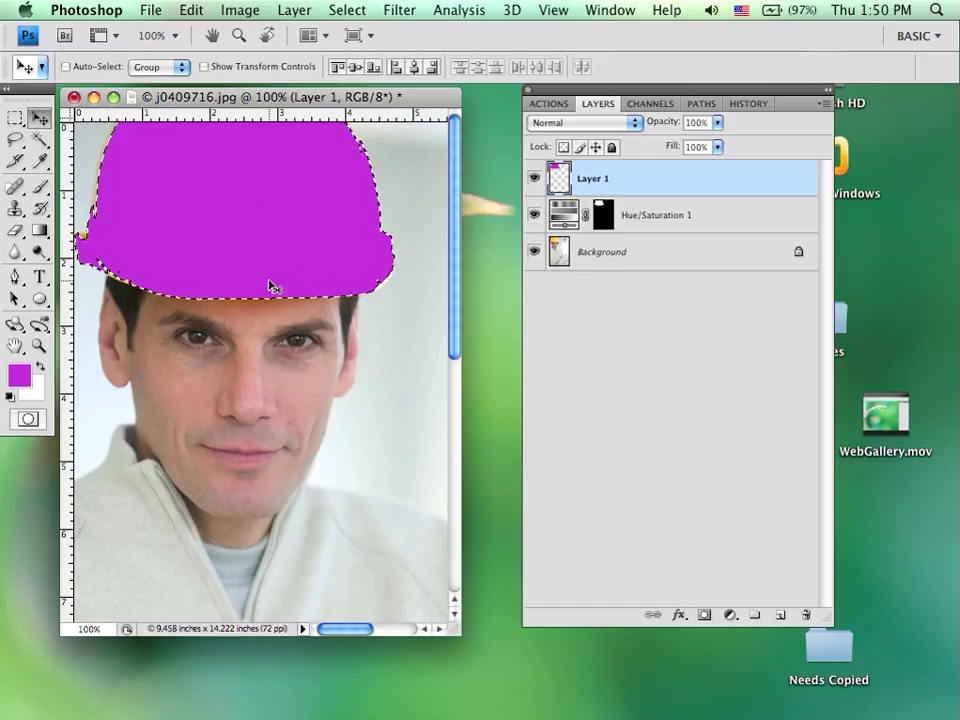
left_click(632, 122)
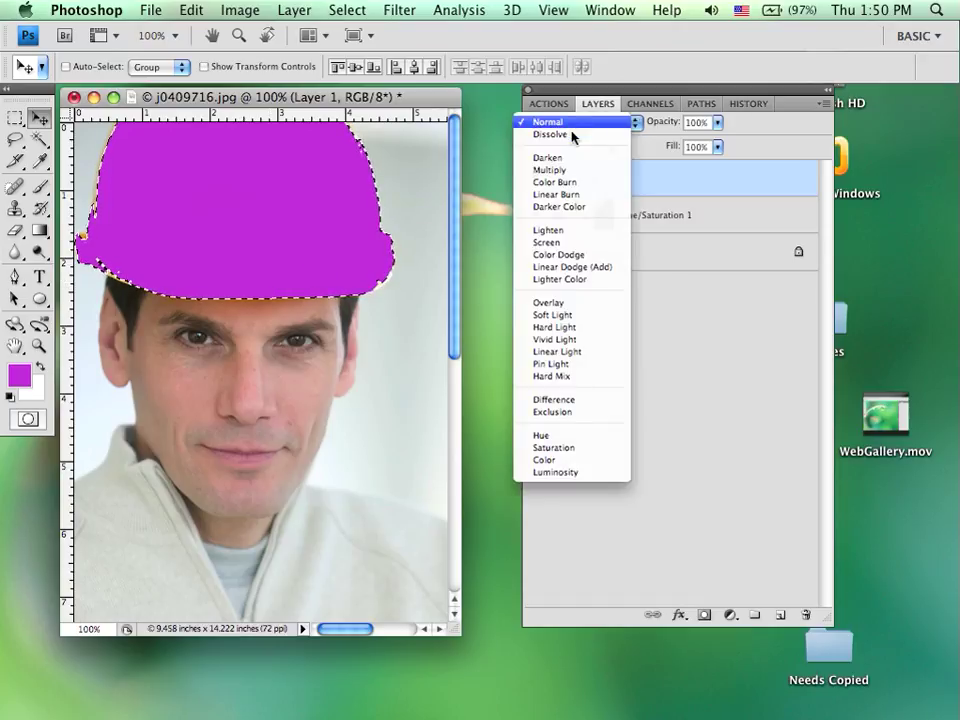
left_click(523, 460)
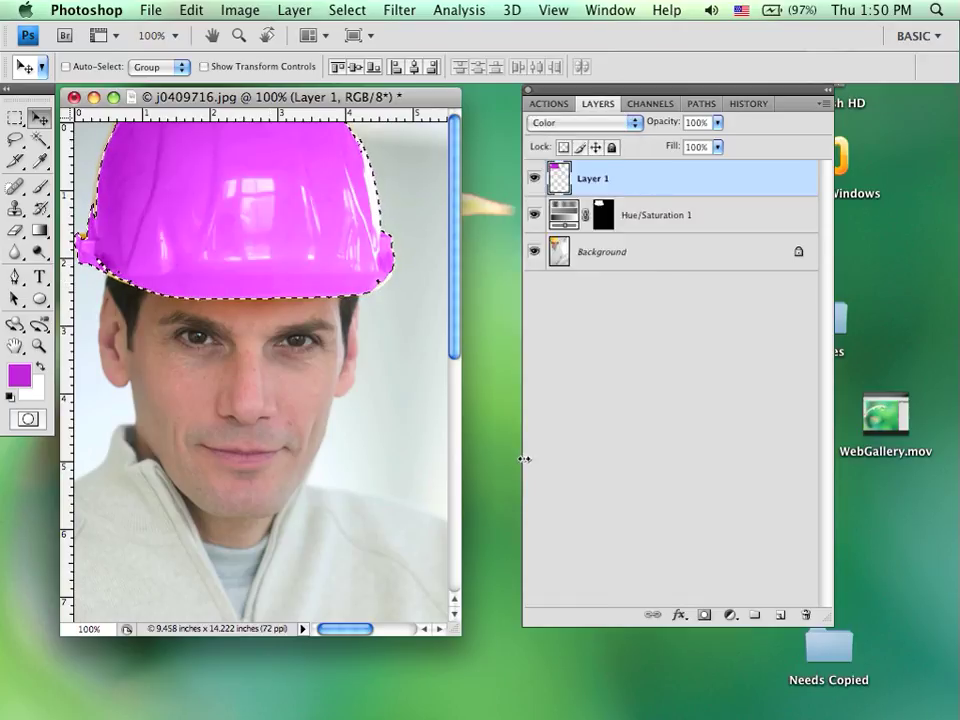
Step: Deselect the hat and zoom out to 50% to view the whole photo
key("super+d")
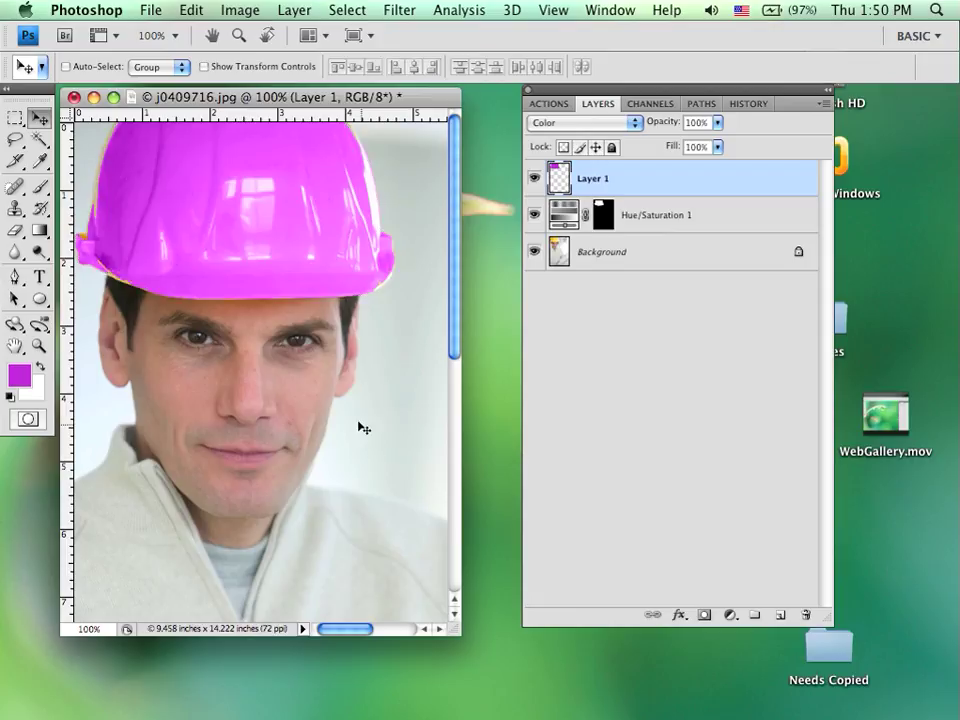
left_click(15, 346)
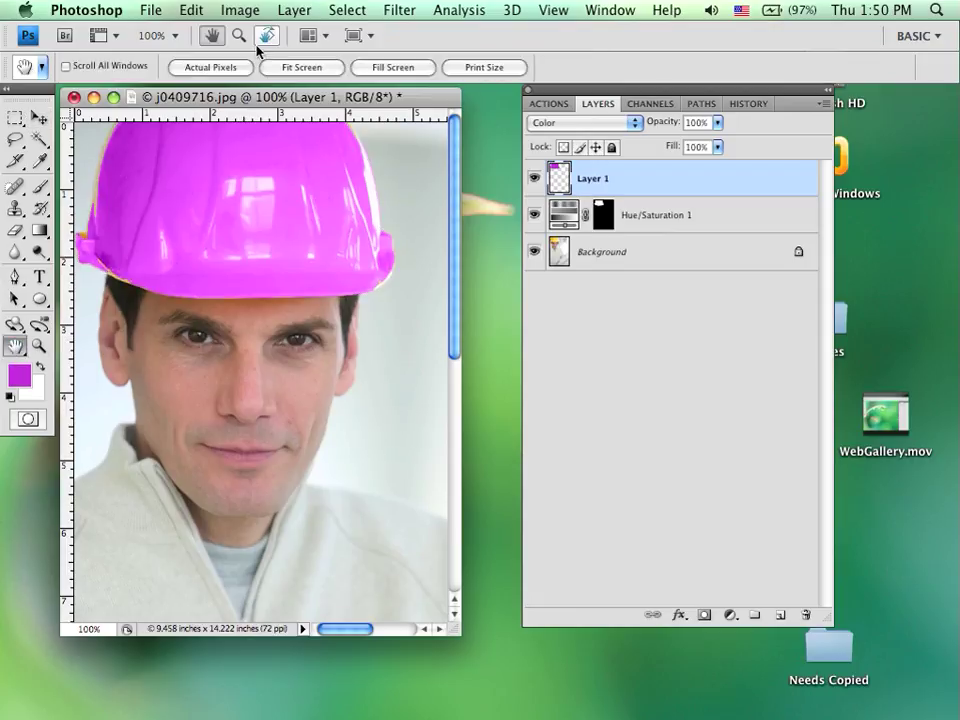
left_click(39, 346)
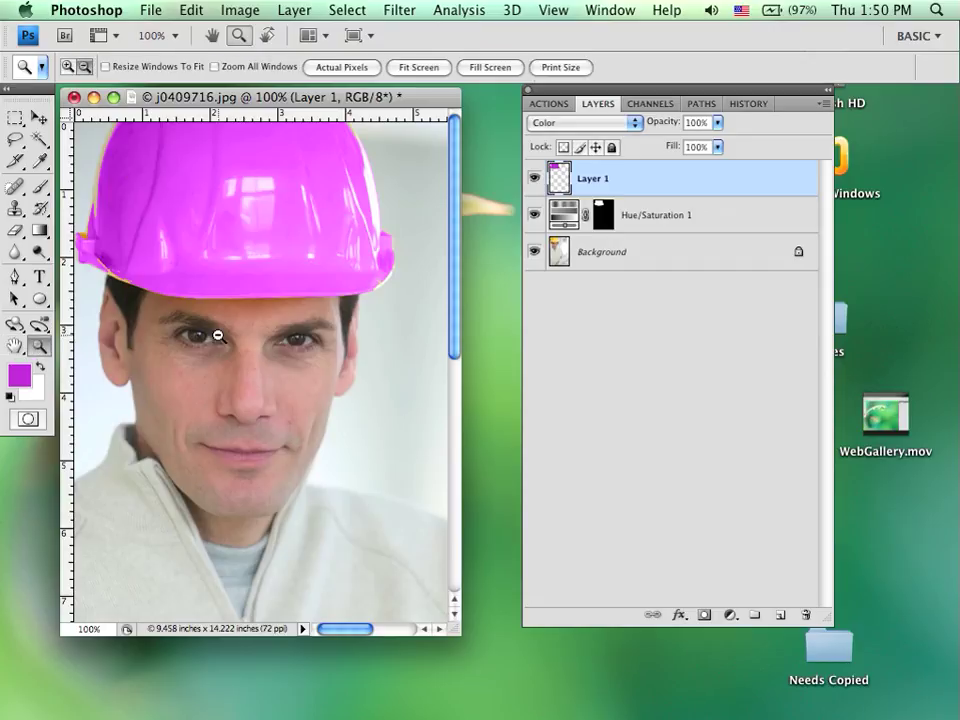
left_click(311, 357, "alt")
left_click(311, 358, "alt")
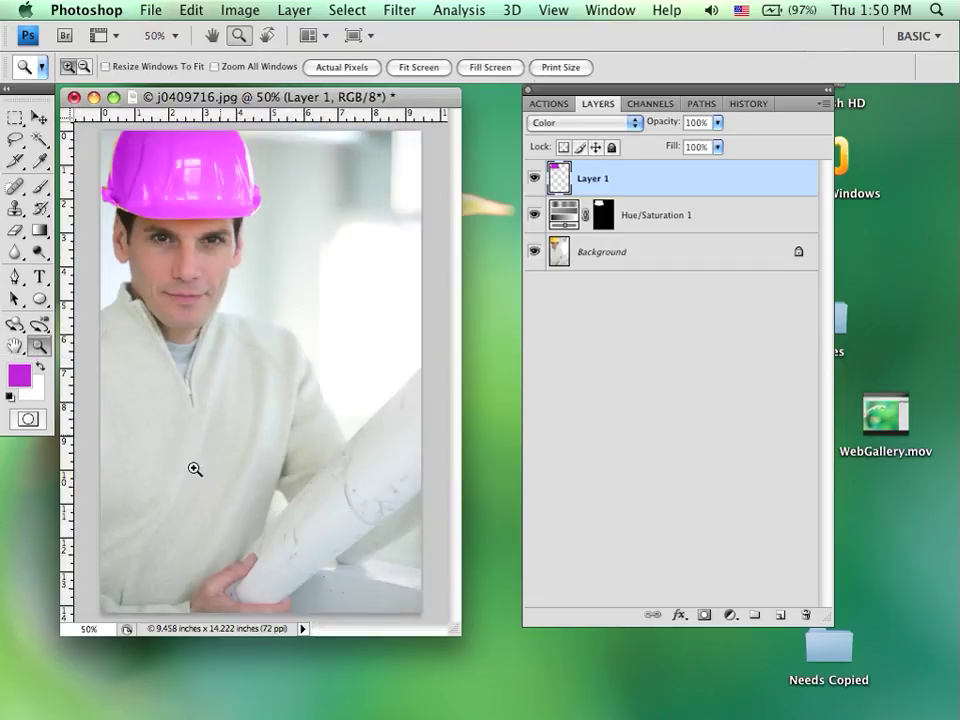